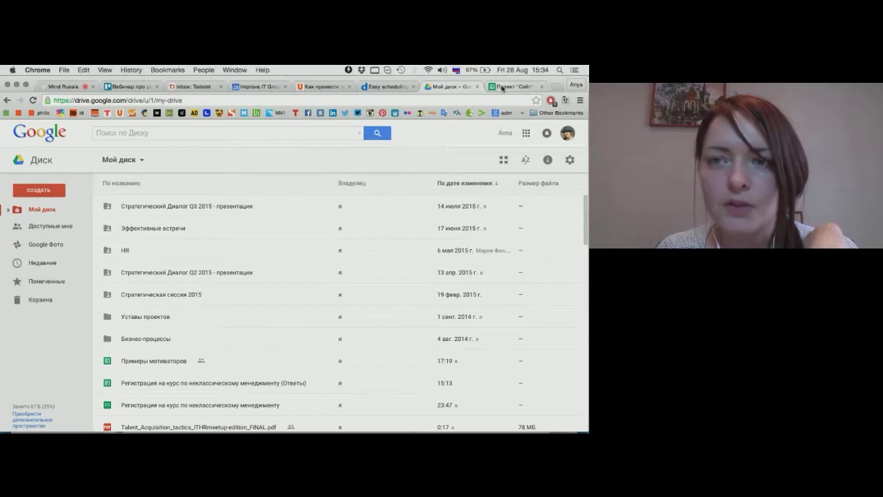
- Open the Проект "Сайт" spreadsheet and review the completed-work entries on the Цели и прогресс проекта sheet
click(503, 87)
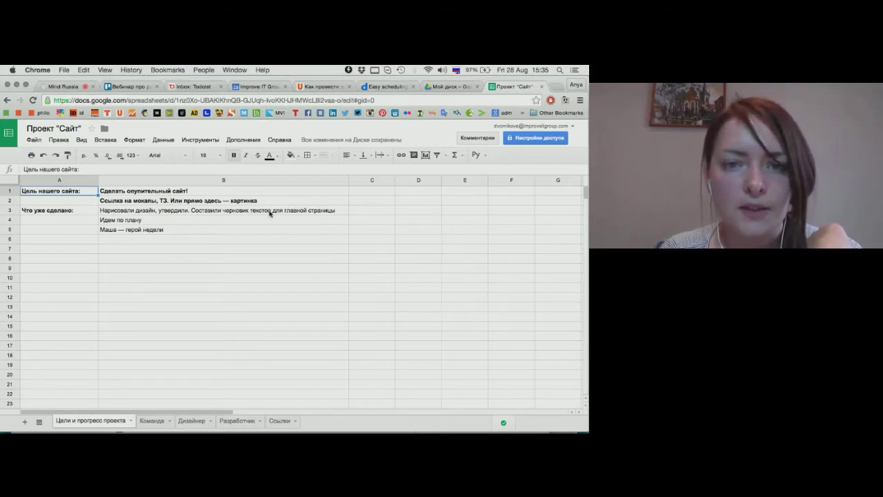
click(65, 214)
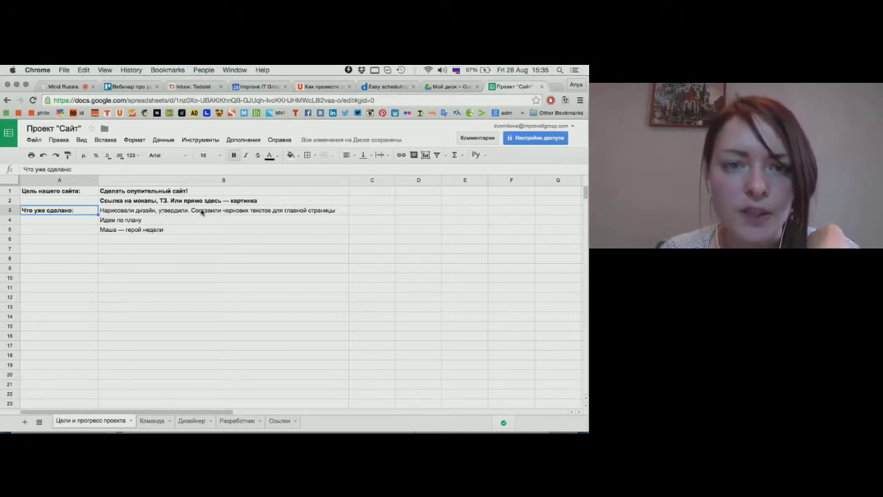
click(141, 222)
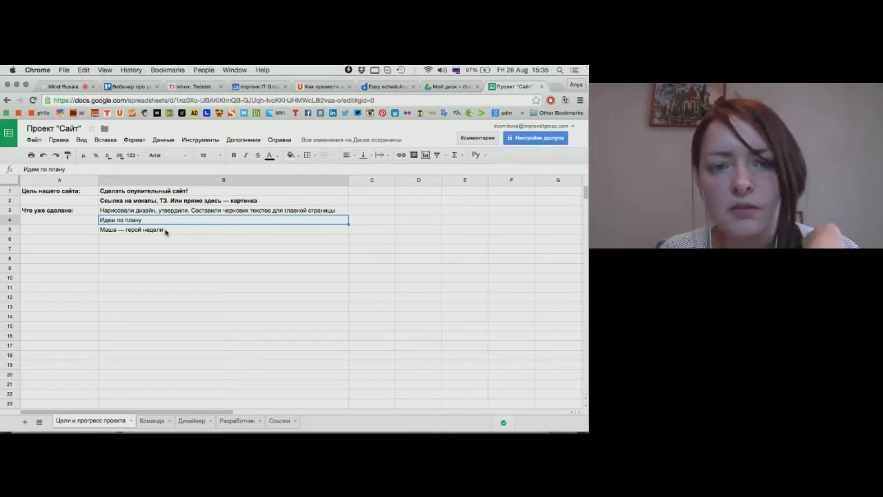
click(166, 231)
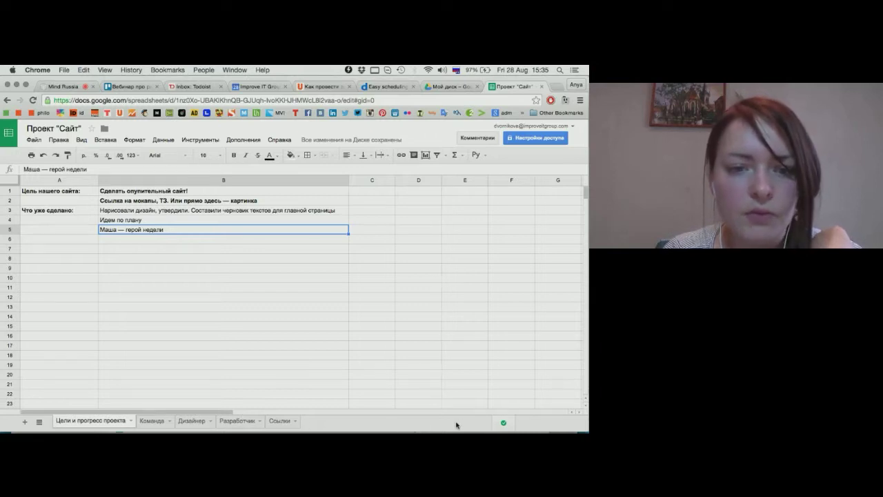
- Look through the Команда, Дизайнер, Разработчик and Ссылки sheets of the project spreadsheet
click(151, 422)
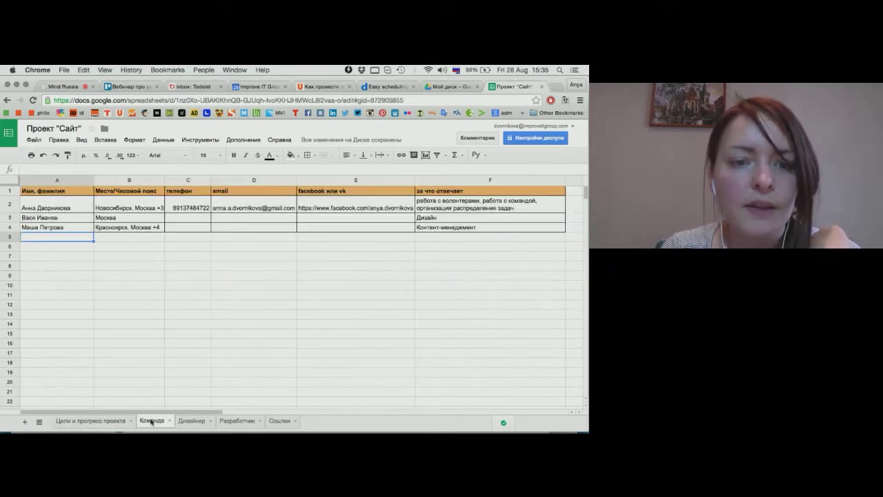
click(189, 422)
click(234, 421)
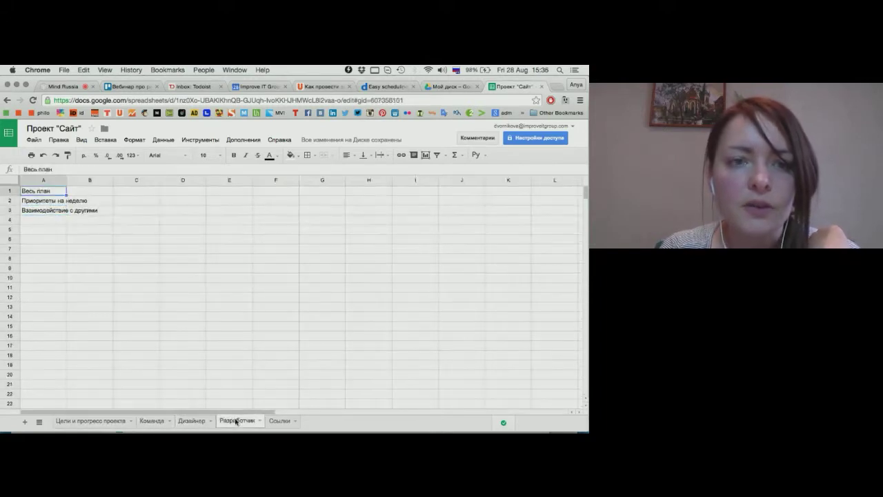
click(277, 422)
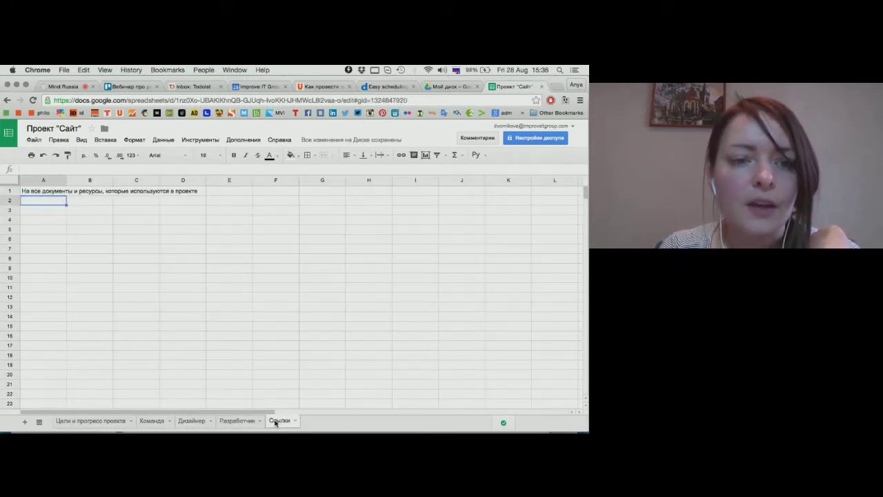
- Examine the Команда sheet's column headings from location and time zone through phone, email and social network to responsibility
click(153, 422)
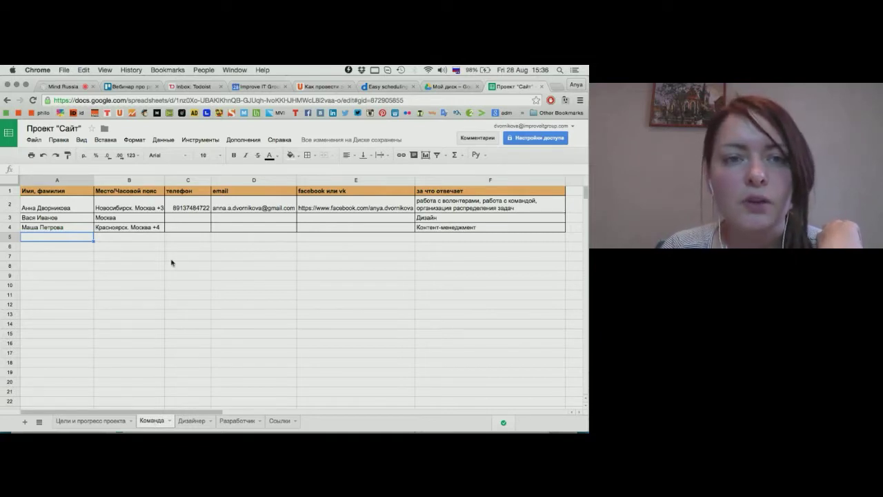
click(137, 194)
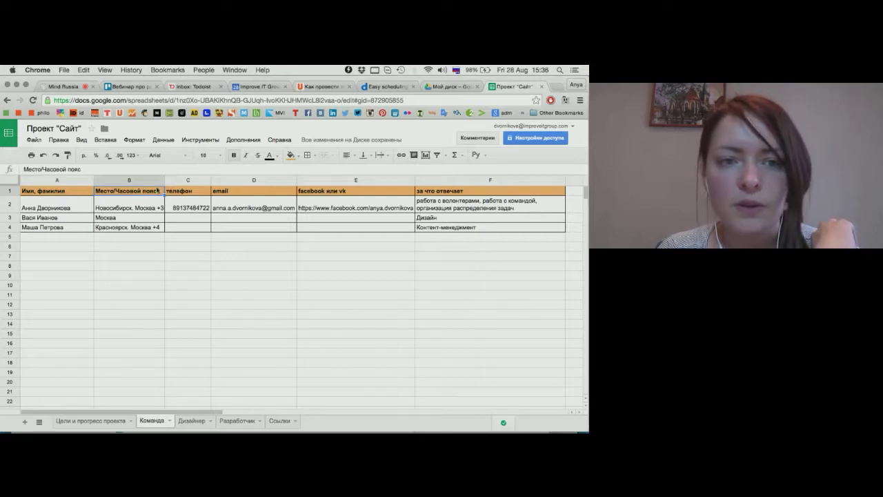
click(207, 195)
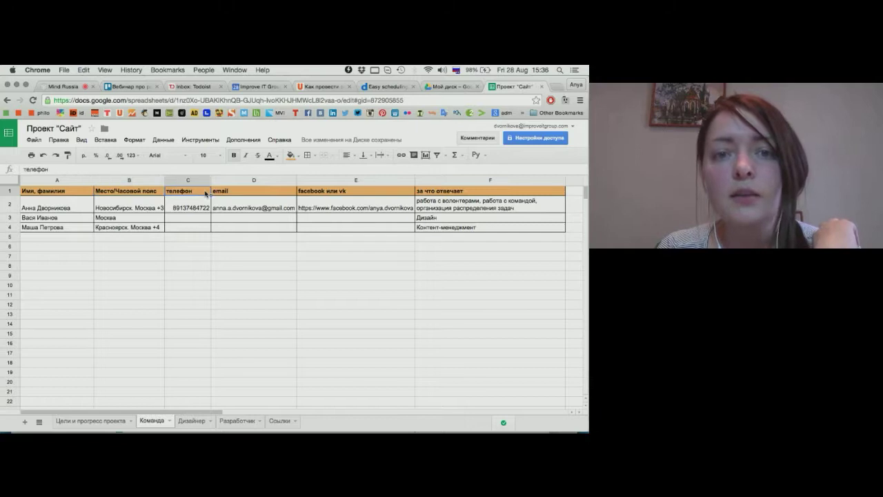
click(249, 193)
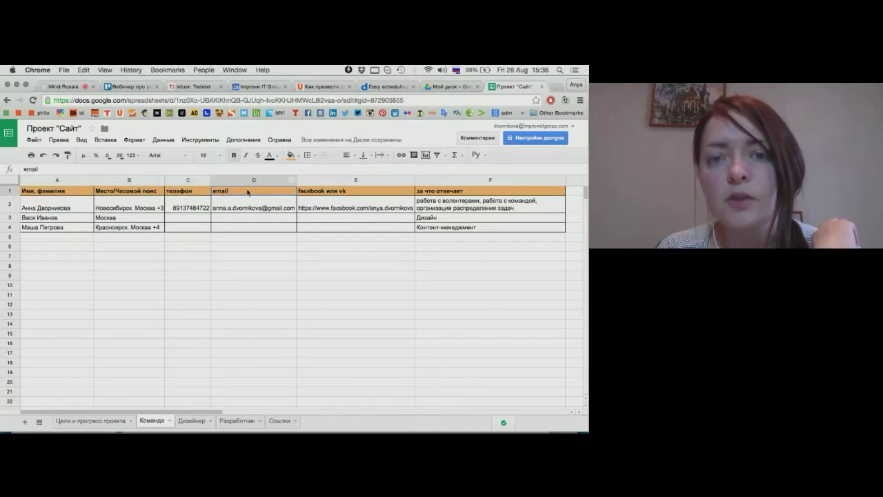
click(337, 194)
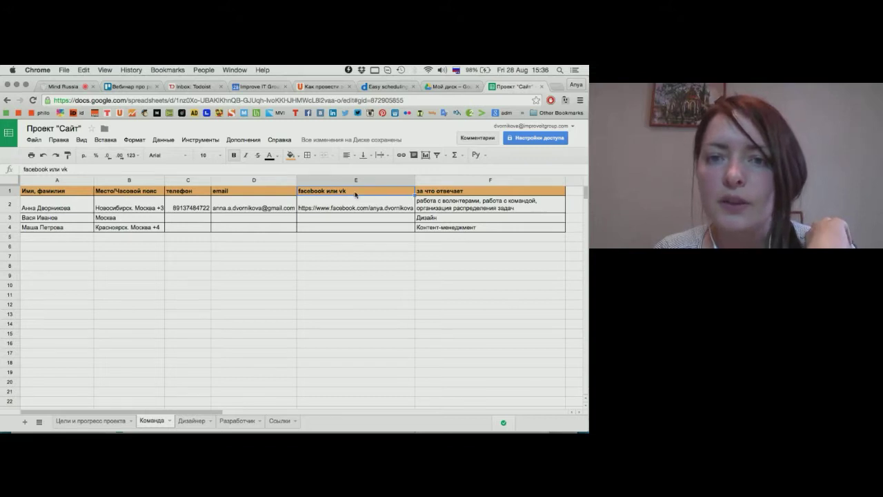
click(445, 197)
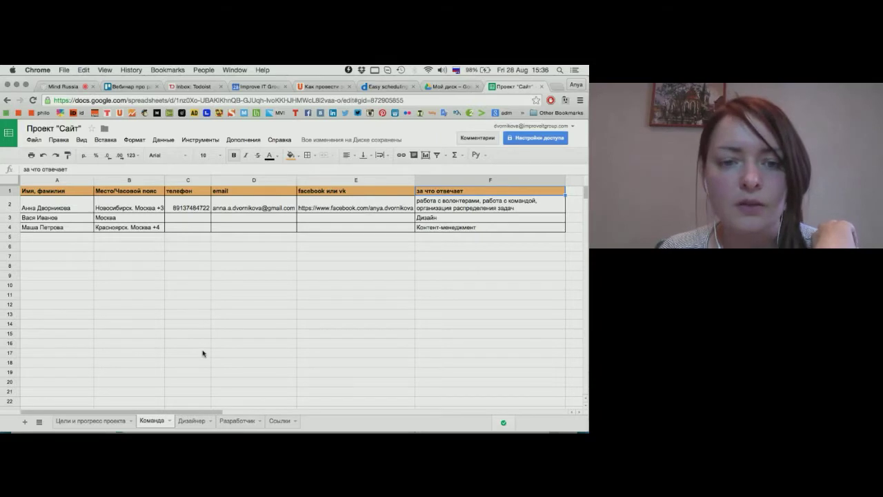
- Review the plan, weekly priorities and interaction rows on the Дизайнер and Разработчик sheets, finishing on the Ссылки sheet
click(193, 422)
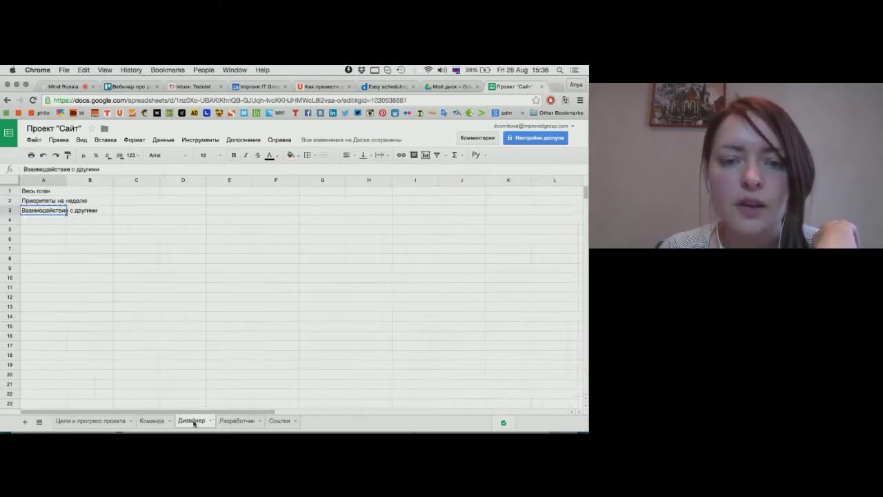
click(237, 422)
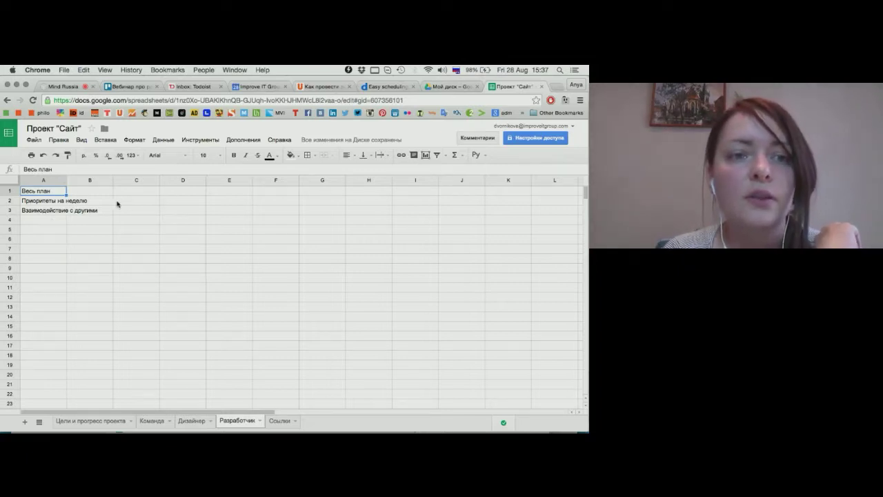
click(45, 204)
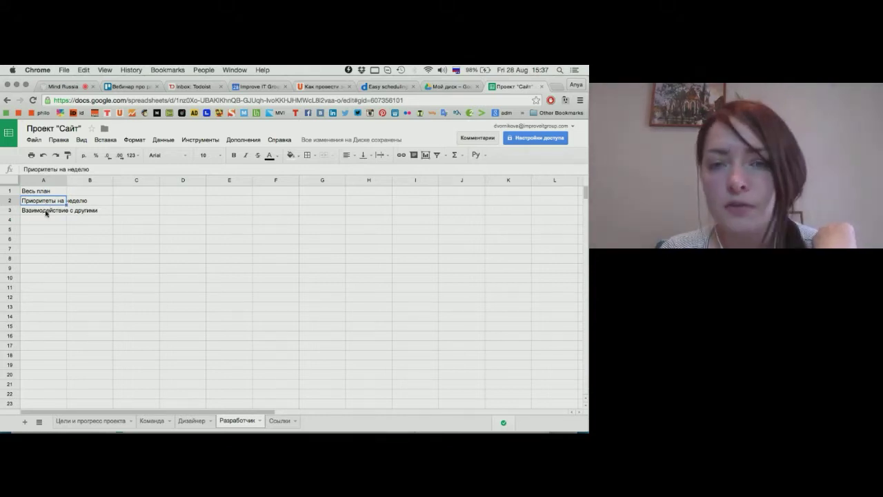
click(47, 213)
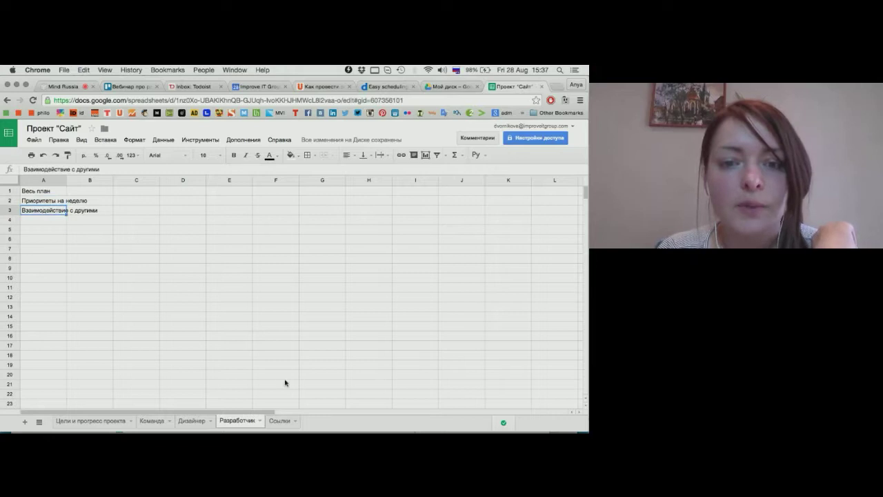
click(279, 420)
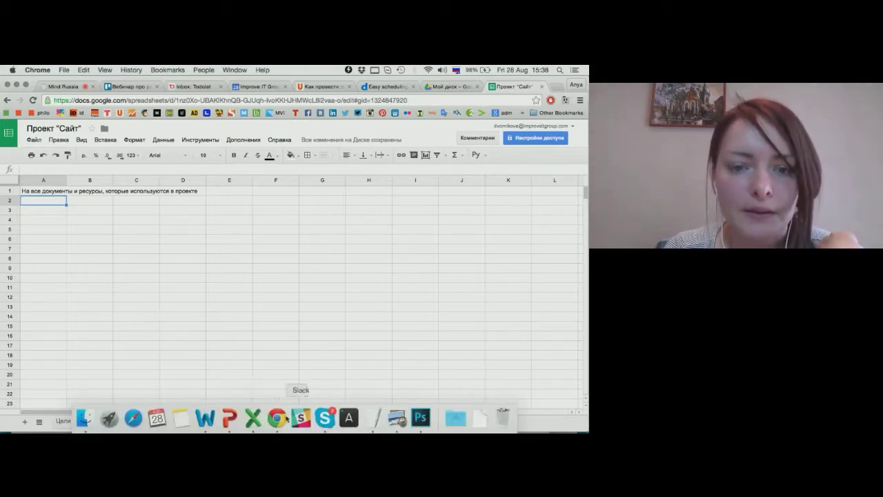
- Check the Mind webinar chat and open the Проект 1 board in Trello in place of the open card
click(66, 87)
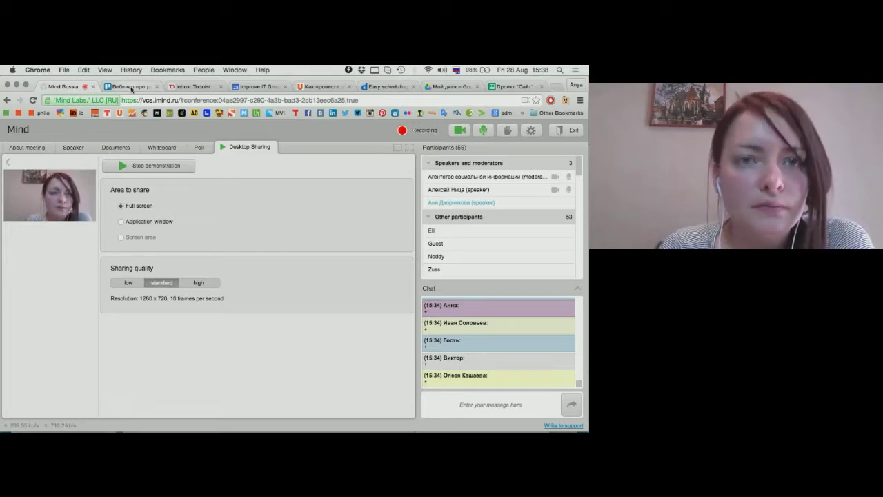
click(131, 87)
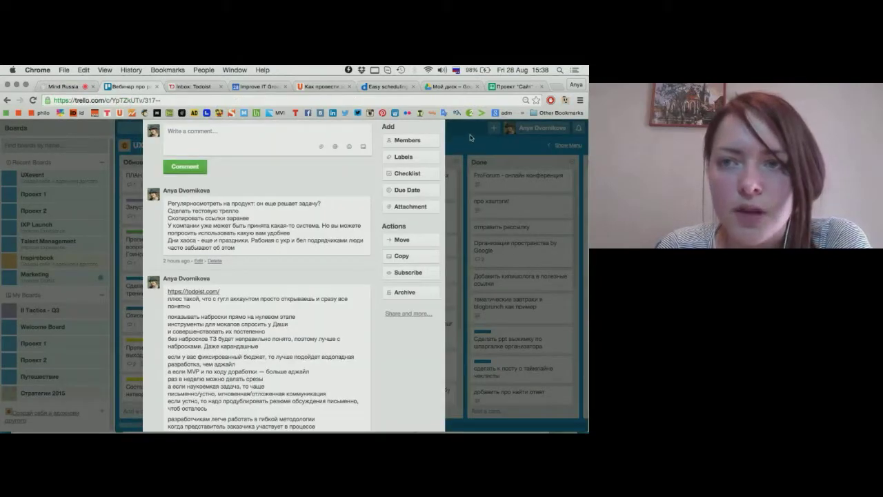
click(468, 146)
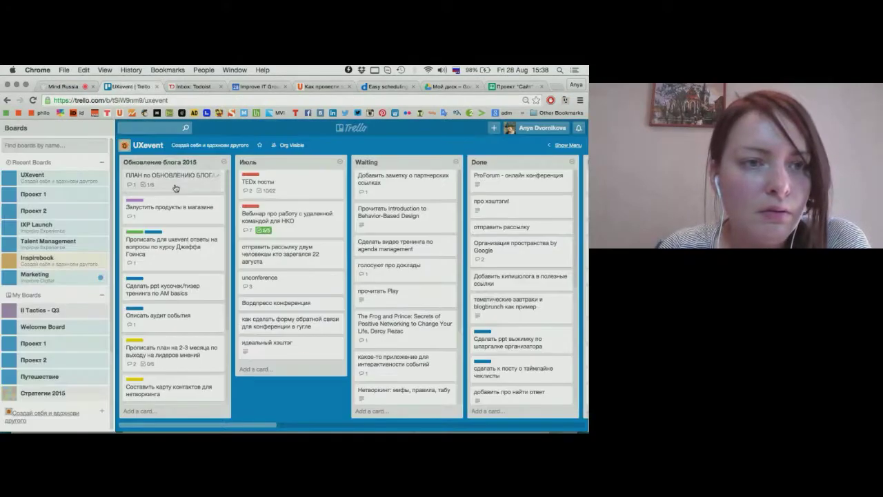
click(54, 197)
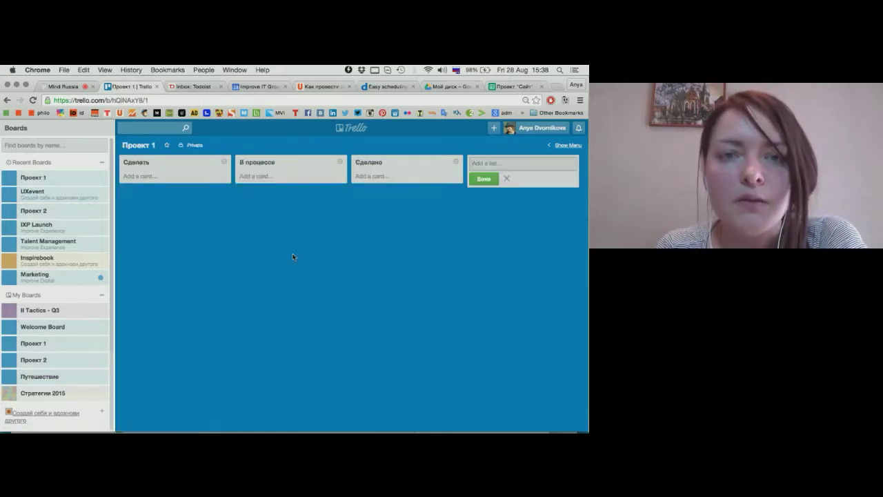
click(67, 87)
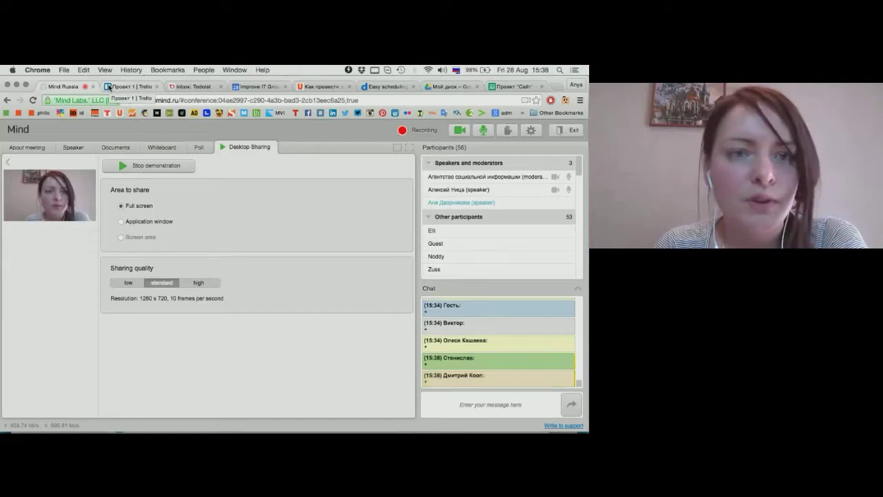
click(126, 88)
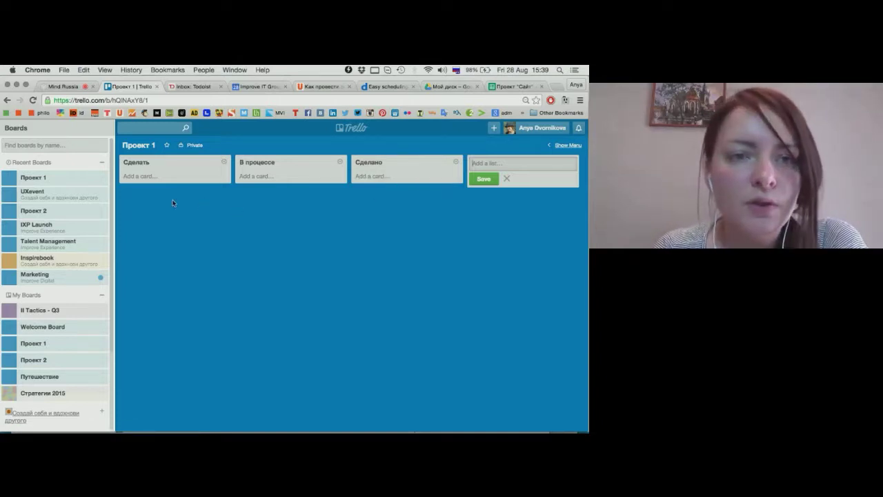
- Add the card "Дизайн первой страницы сайта" to the Сделать list and view the card's details
click(135, 178)
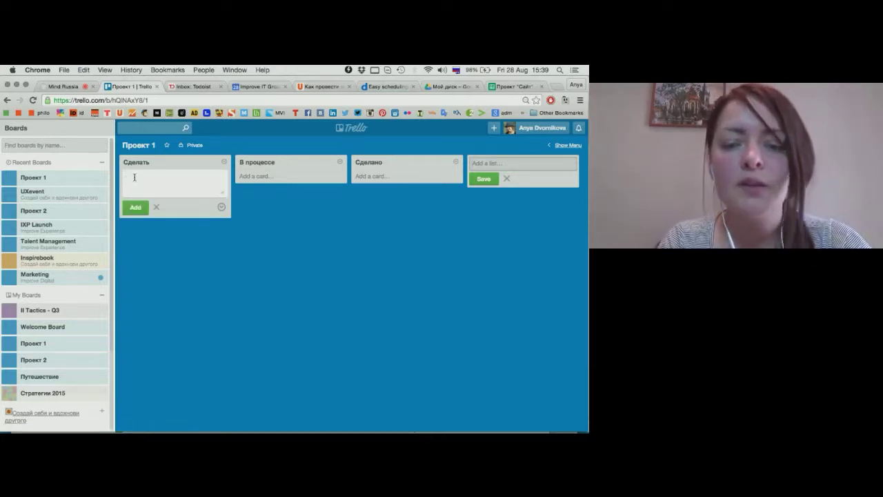
text(Д)
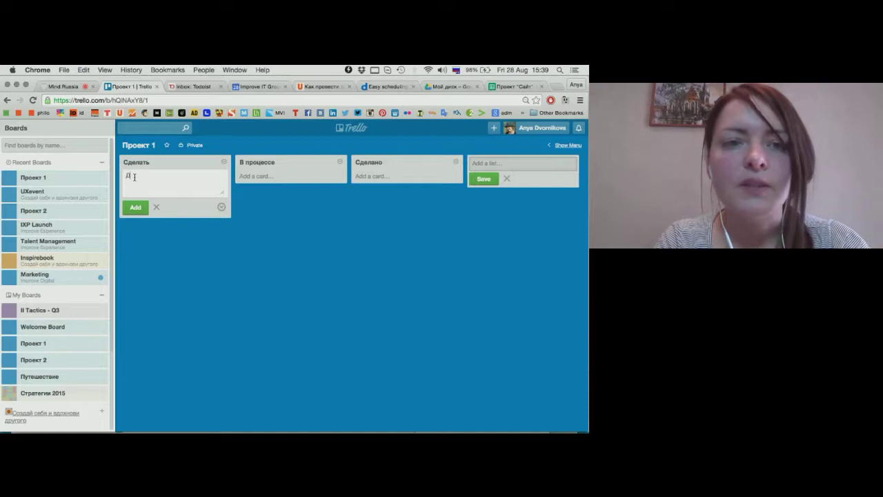
text(изайн пересой)
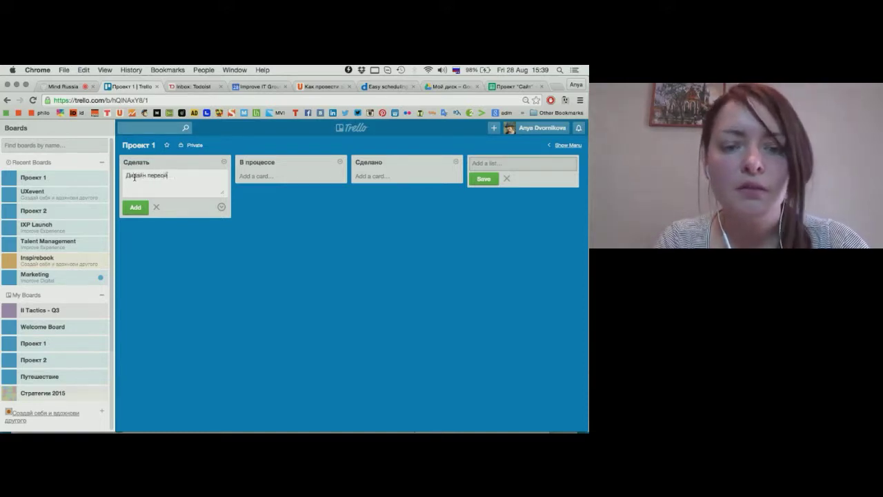
text( страницы сайта)
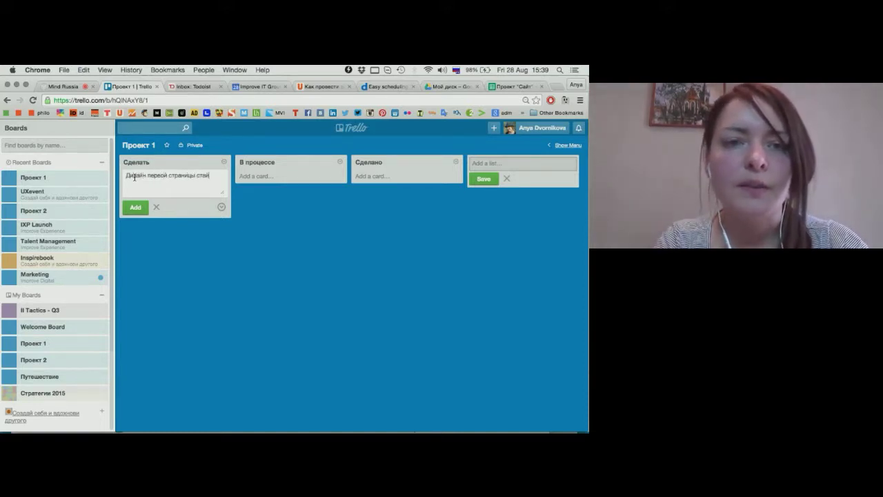
key(Return)
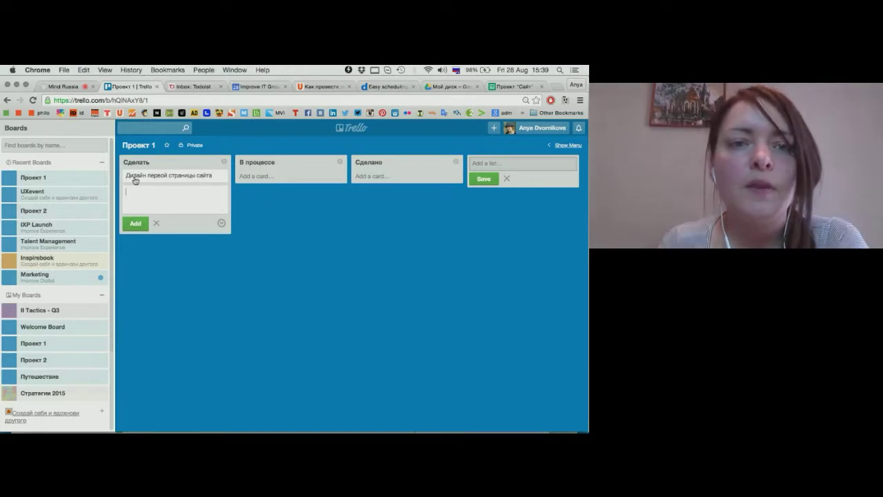
click(178, 178)
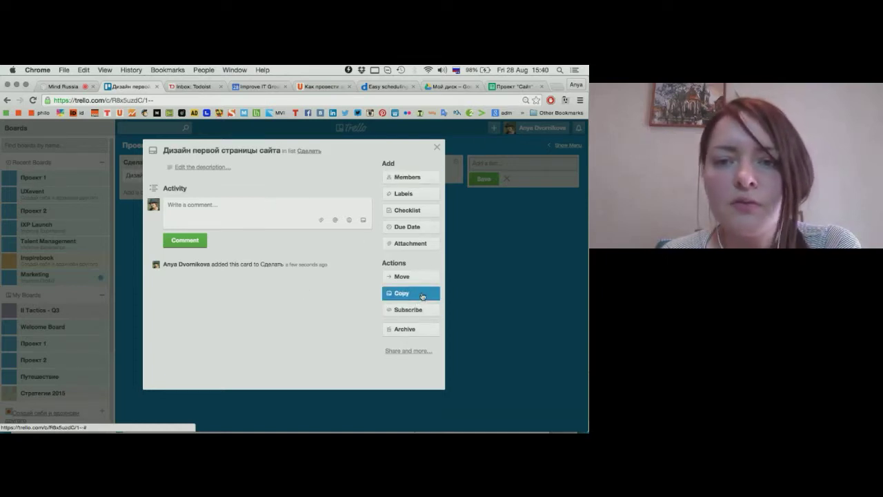
click(437, 148)
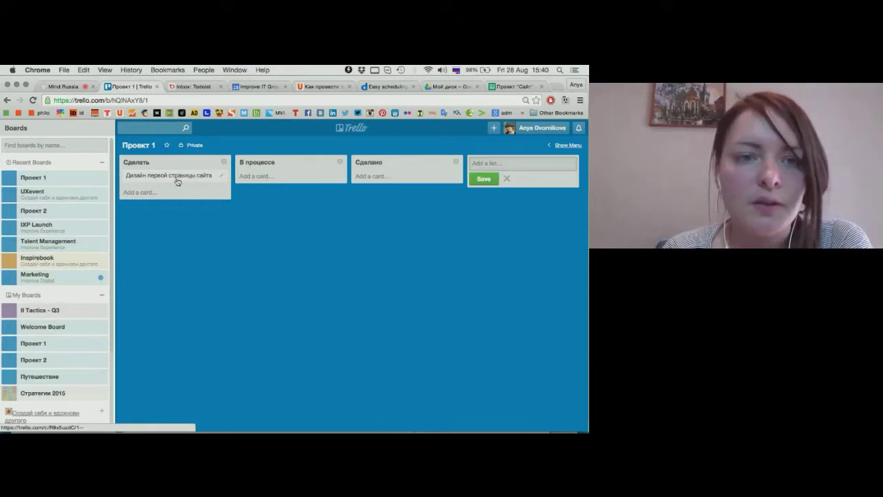
- Add a second card, "Дизайн раздела новости", to the Сделать list
click(150, 191)
text(Дизайн)
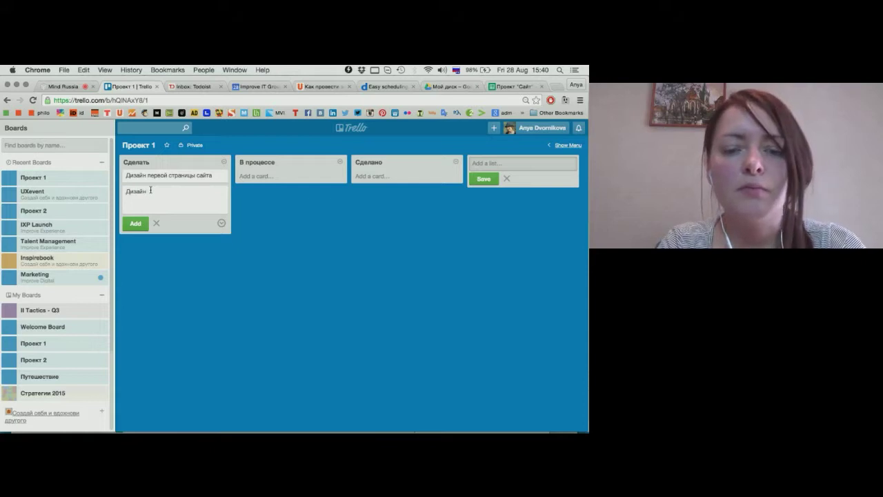
text( раз)
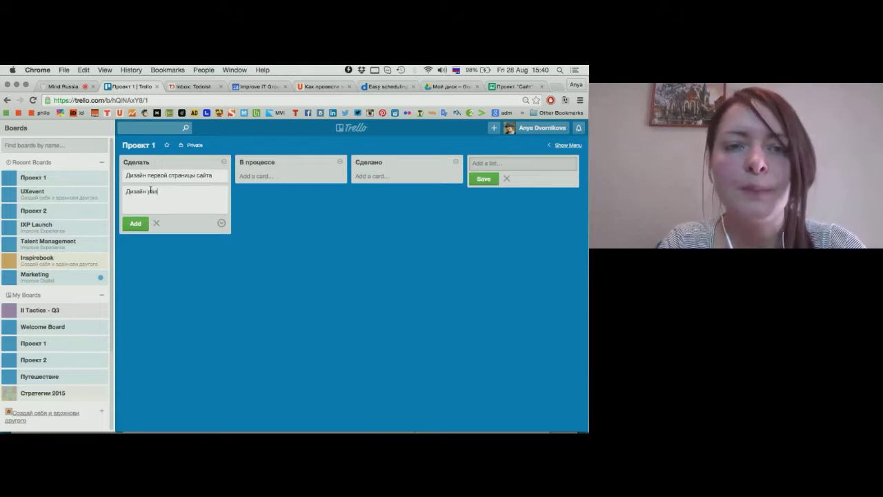
text(дела новости)
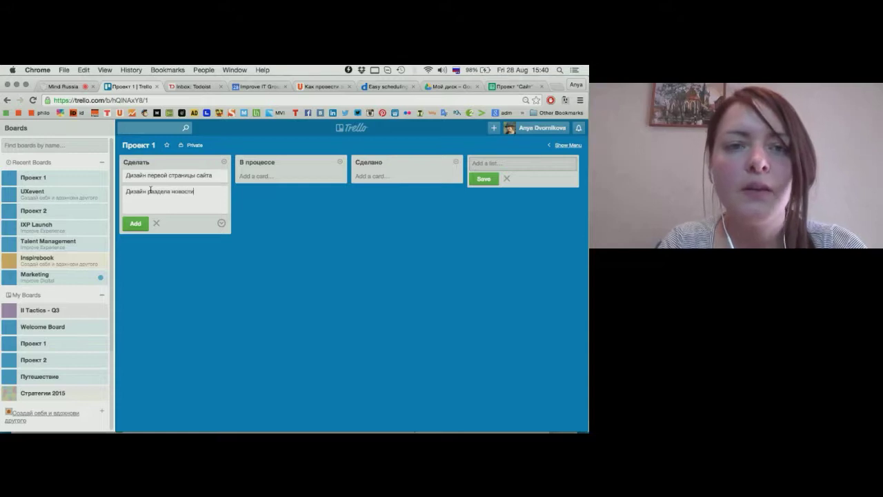
key(Return)
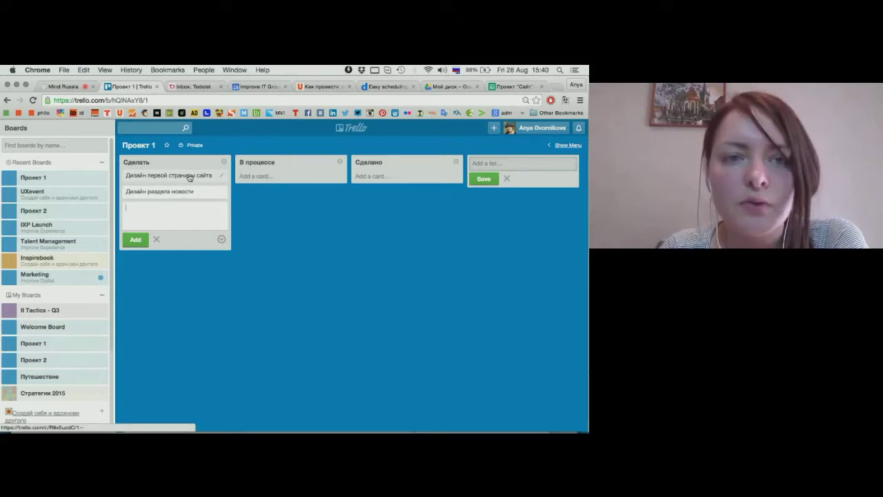
- Move the card "Дизайн первой страницы сайта" from Сделать to В процессе and on to the Сделано list
drag(189, 178, 303, 175)
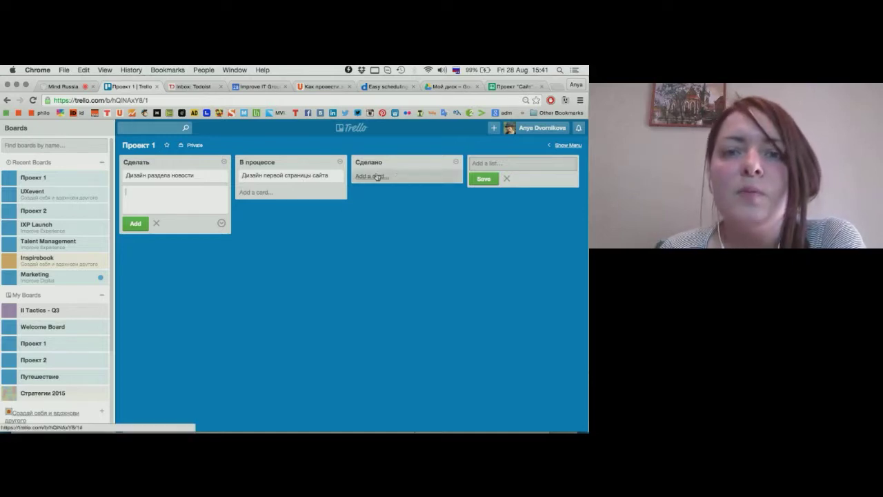
drag(322, 179, 433, 179)
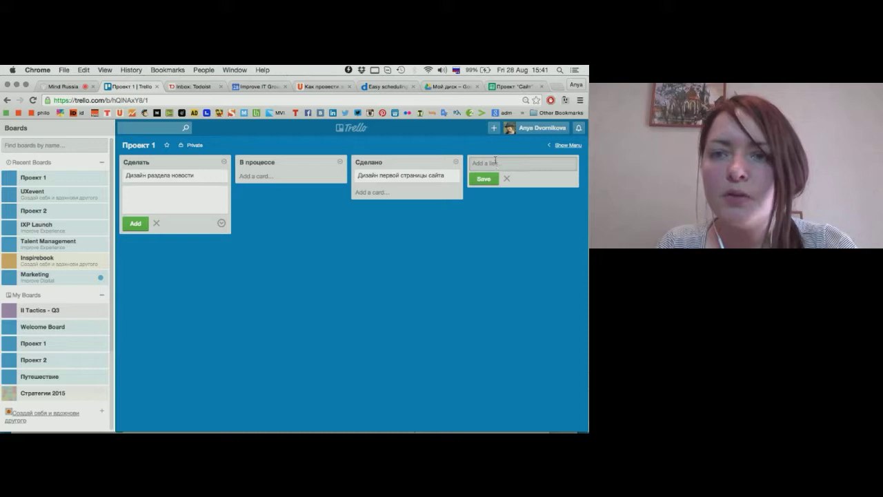
- Add a fourth list named "Делегировано" to the Проект 1 board
click(502, 163)
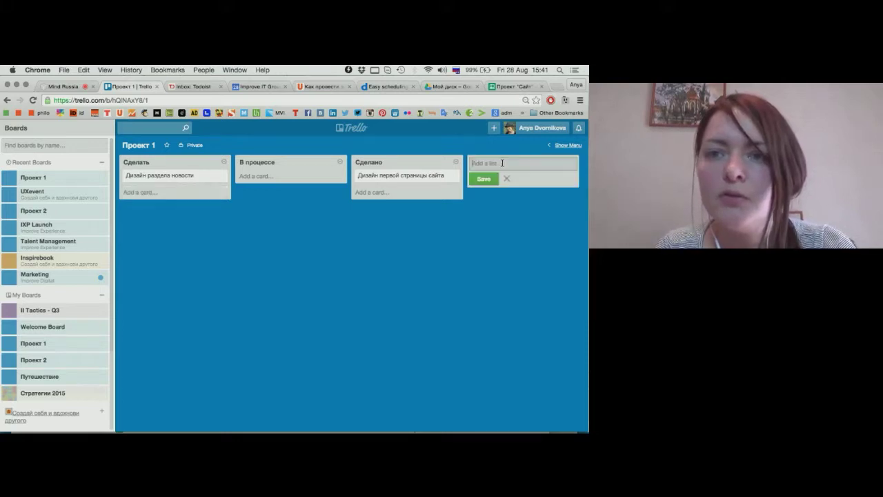
text(Делегировано)
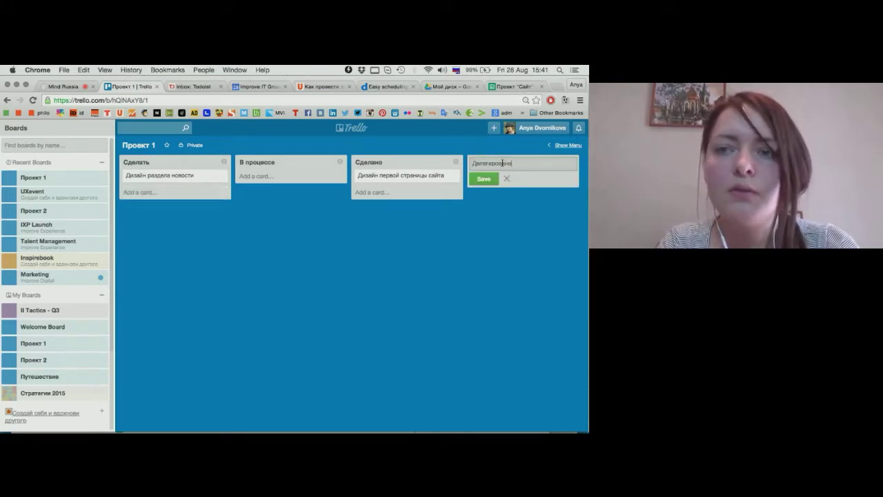
key(Return)
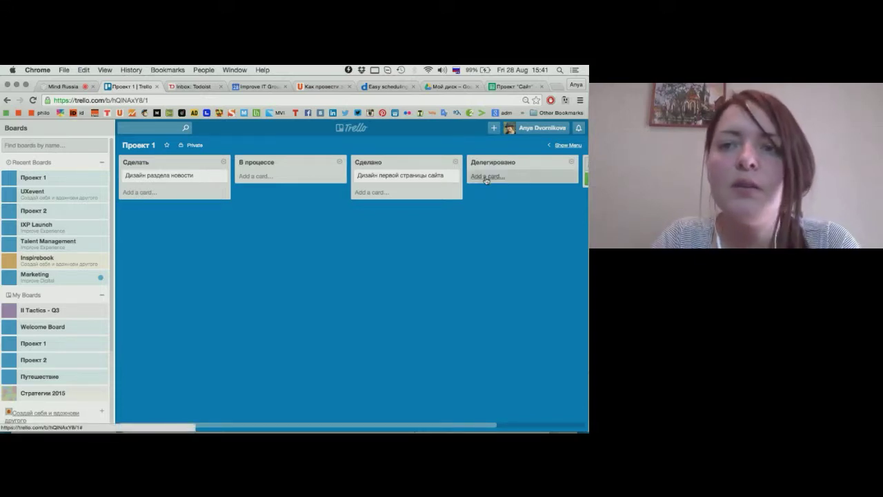
scroll(570, 225, right, 3)
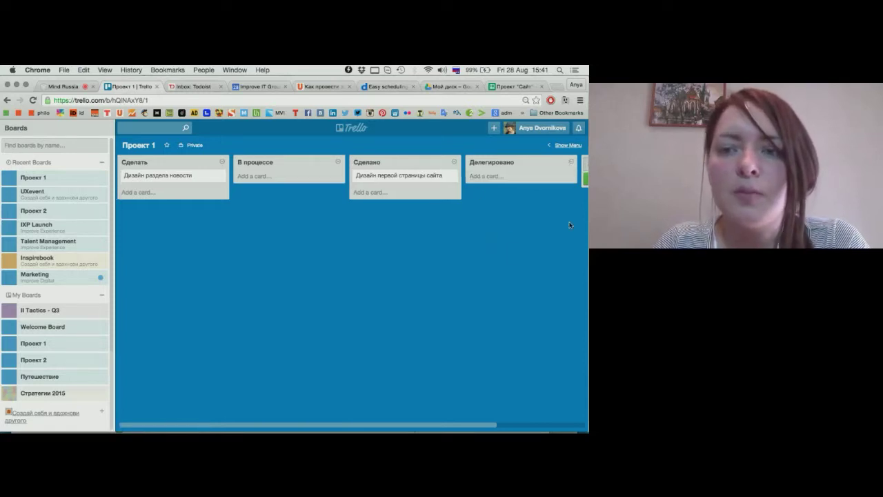
scroll(569, 224, left, 3)
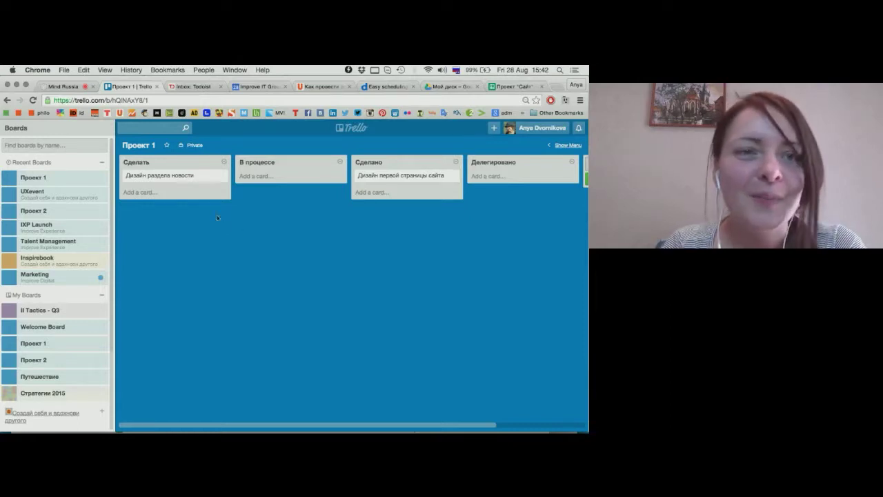
- Switch to the Mind webinar page and read back through the recent chat messages
click(54, 90)
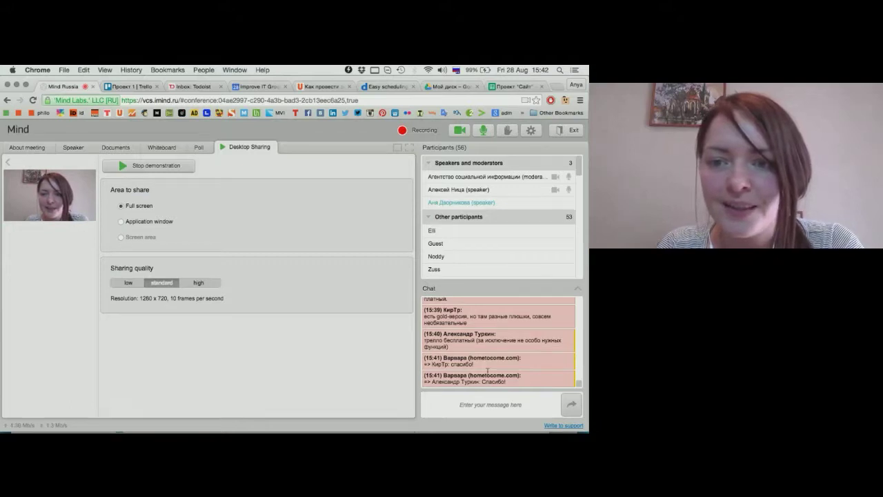
scroll(487, 371, up, 1)
scroll(506, 351, up, 3)
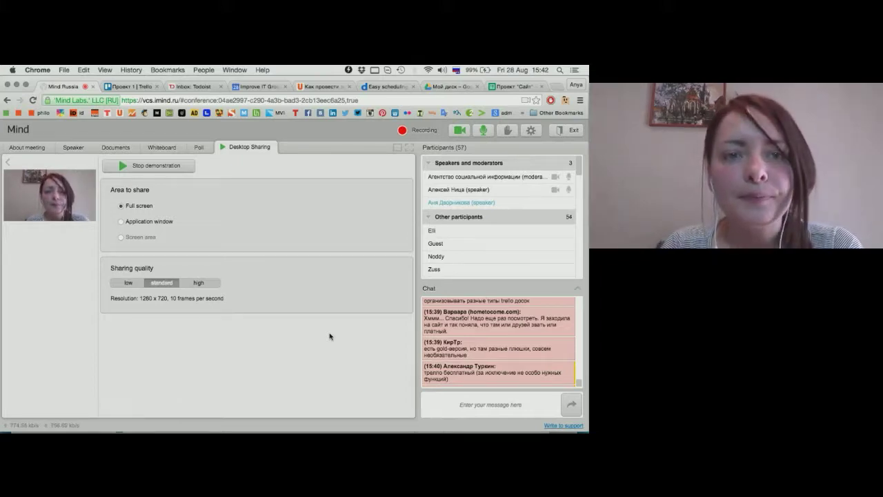
- Switch to the Todoist Inbox and look over the options in its settings menu, closing it without choosing any
click(194, 88)
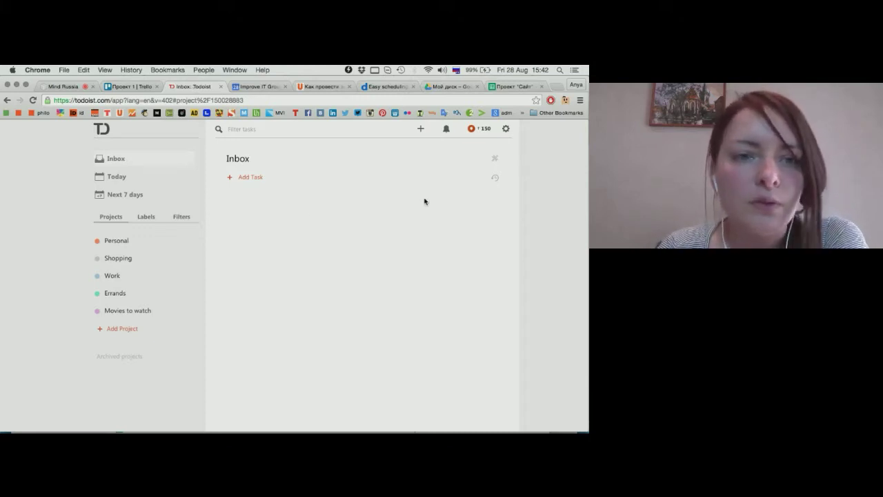
click(506, 131)
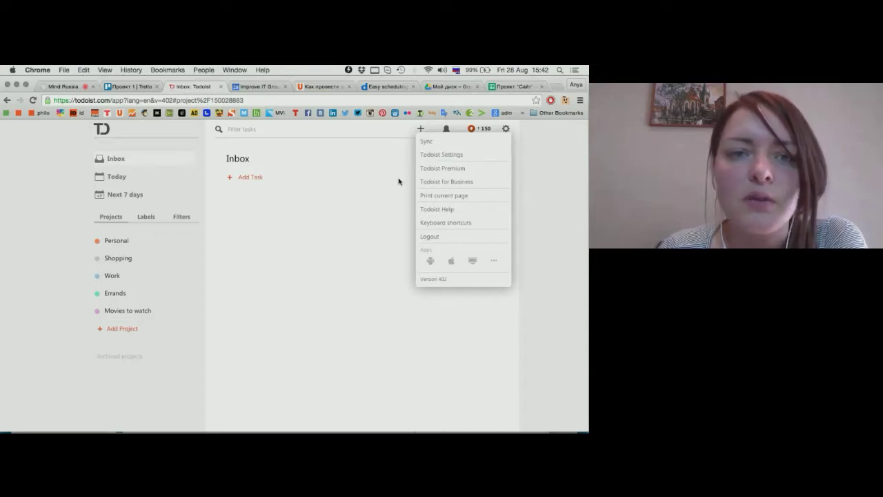
click(398, 207)
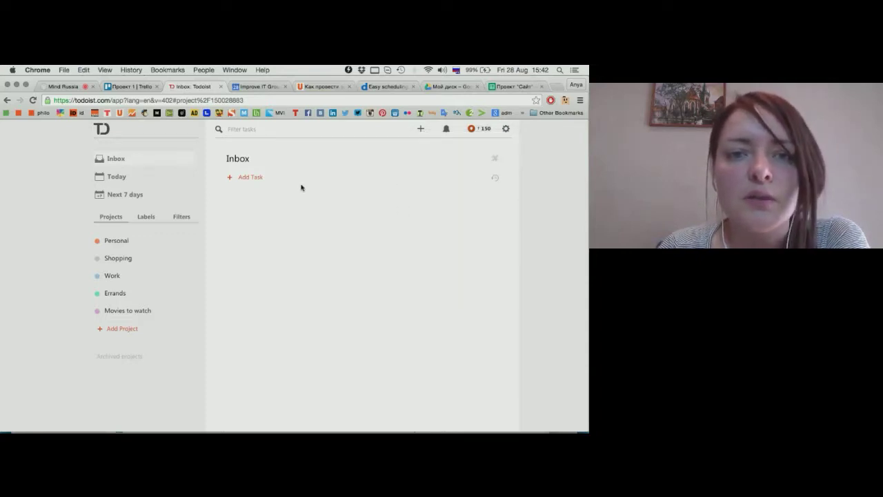
- Add the task "Дизайн сайта первой страницы" to the Todoist Inbox
click(251, 177)
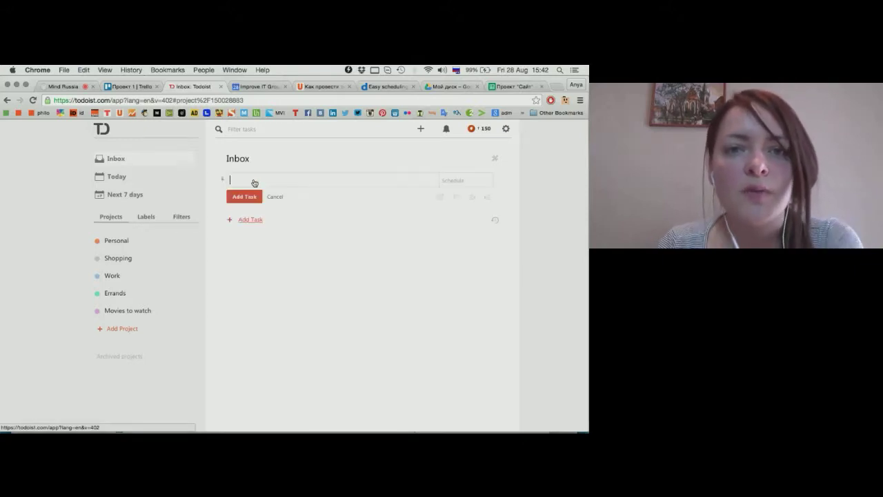
text(Д)
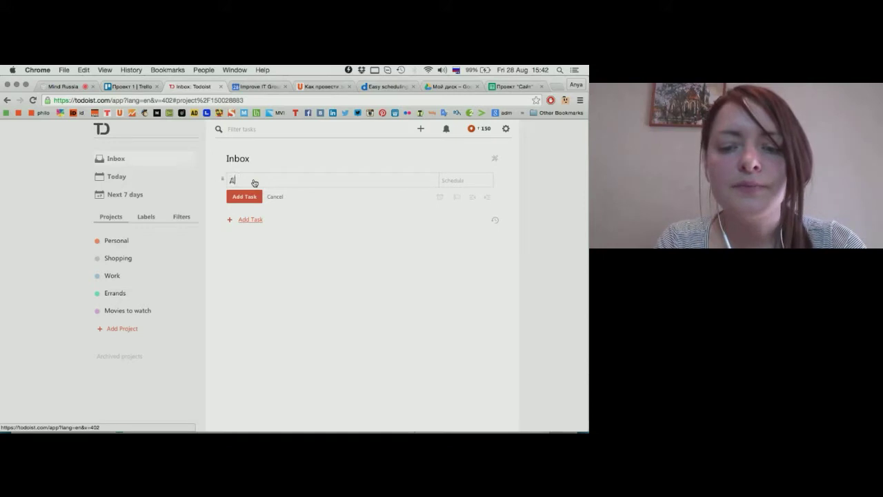
text(изайн сайта первы)
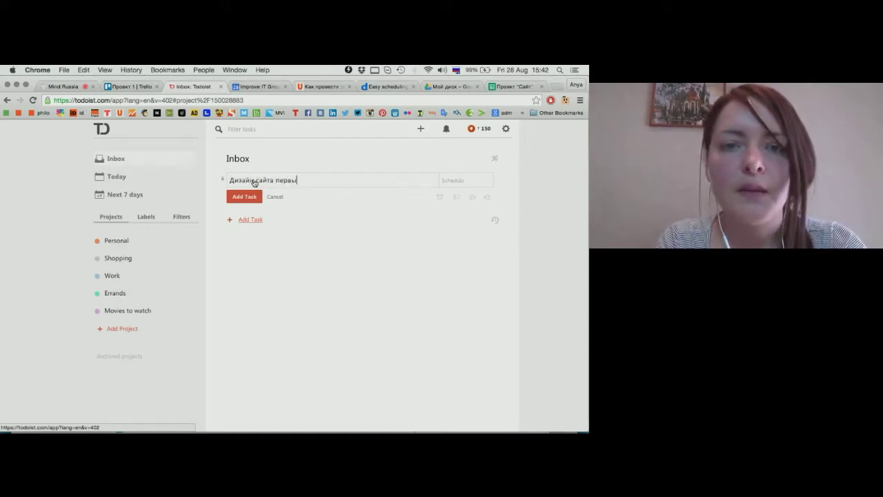
key(BackSpace)
text(ой страницы)
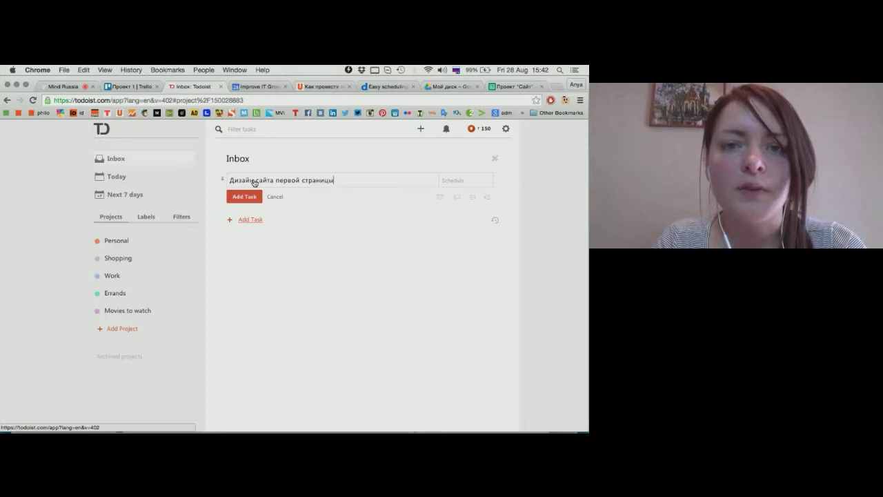
key(Return)
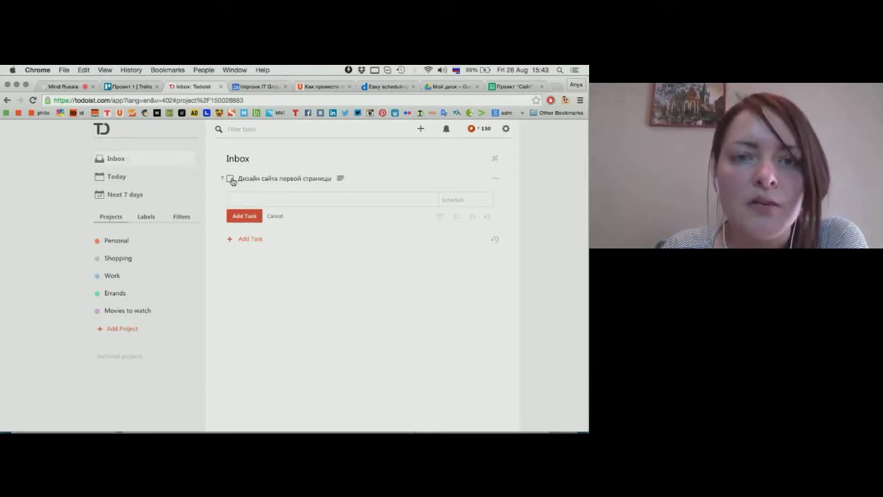
- Mark the task "Дизайн сайта первой страницы" as completed and show the Inbox's completed tasks
click(231, 178)
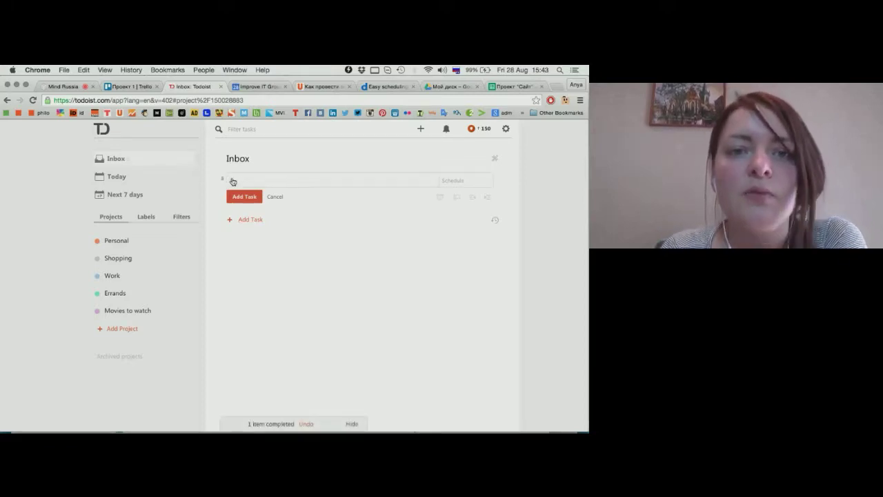
click(494, 223)
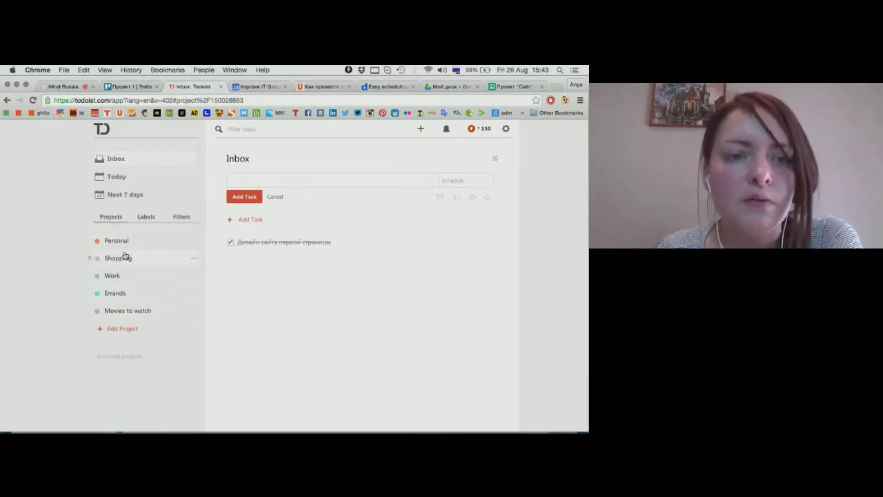
scroll(337, 326, up, 1)
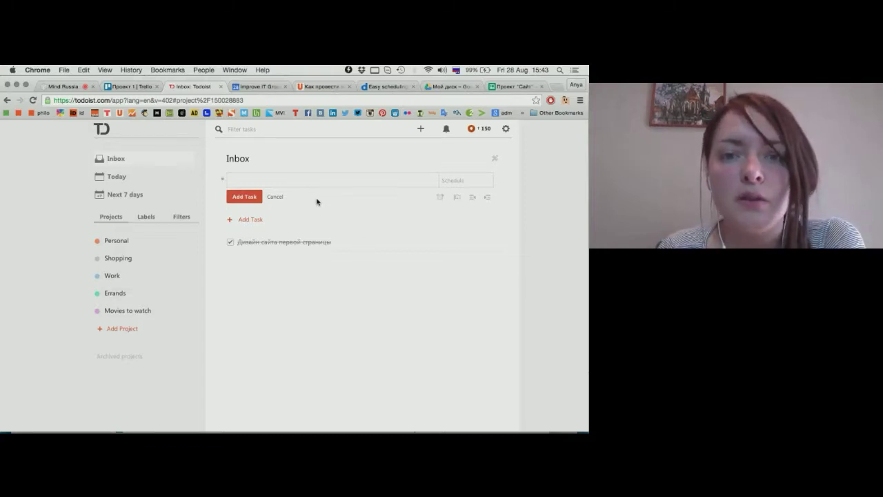
- Return to the Mind webinar page and stop the desktop sharing demonstration
click(59, 87)
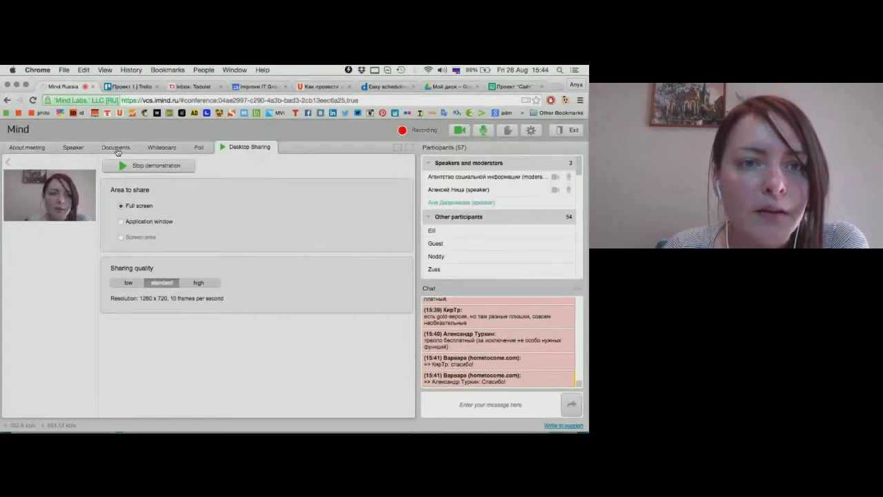
click(148, 167)
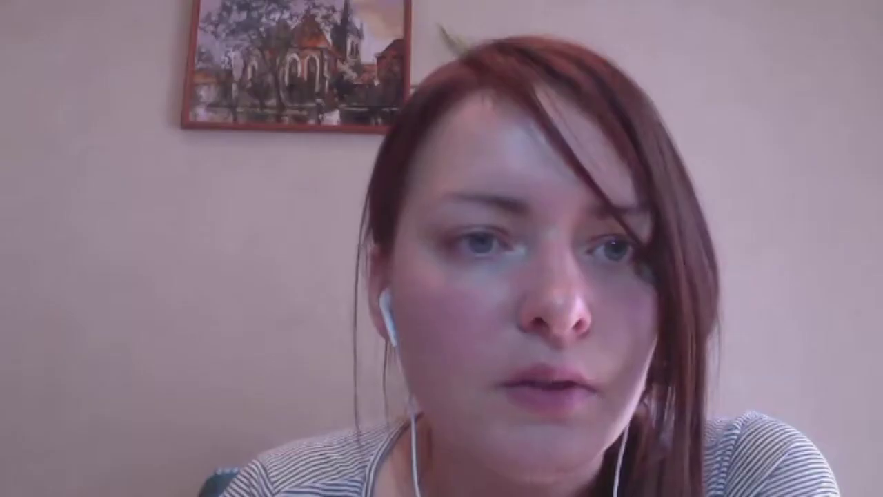